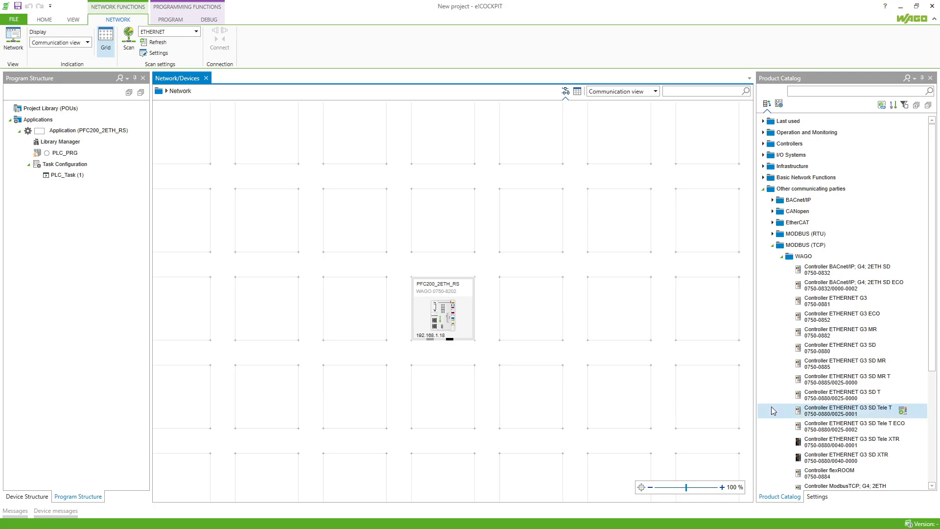
Scroll the Product Catalog to Generic_MODBUS_Slave under MODBUS (TCP) > WAGO.
scroll(828, 421, down, 3)
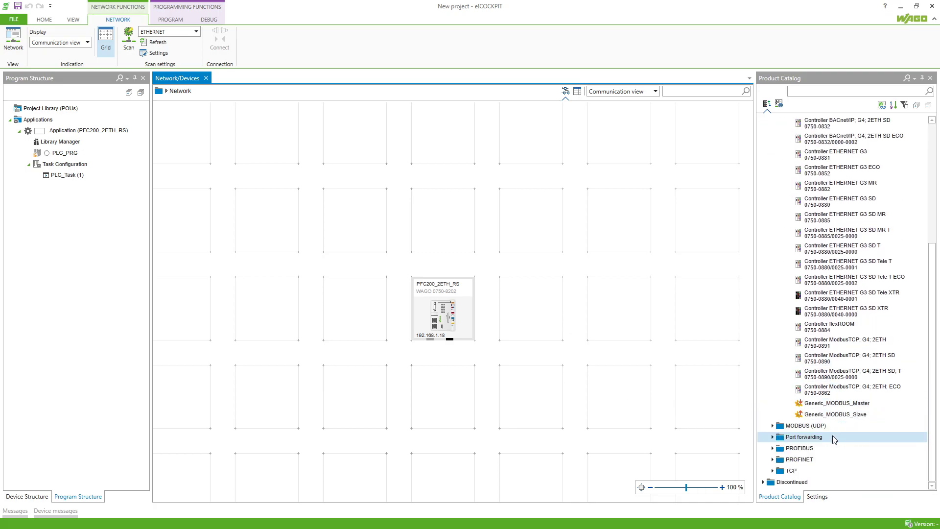
scroll(831, 431, up, 4)
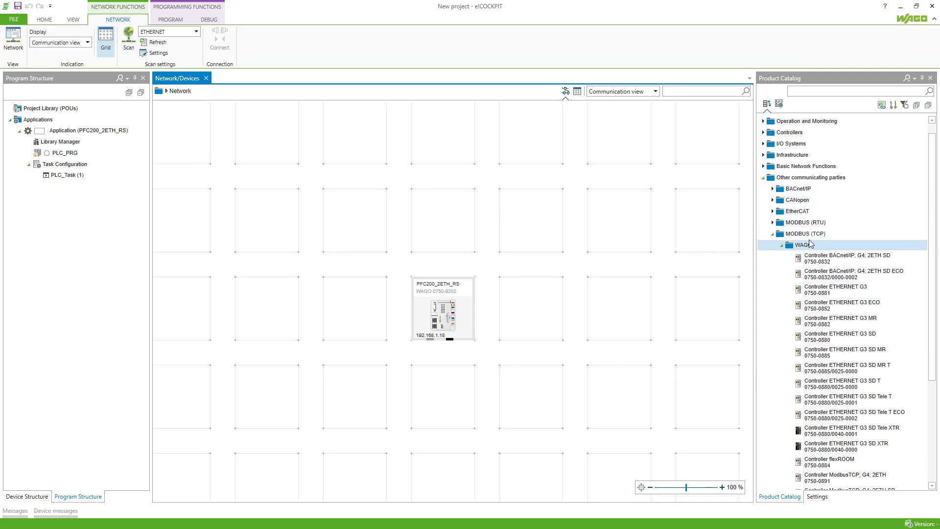
scroll(816, 255, down, 3)
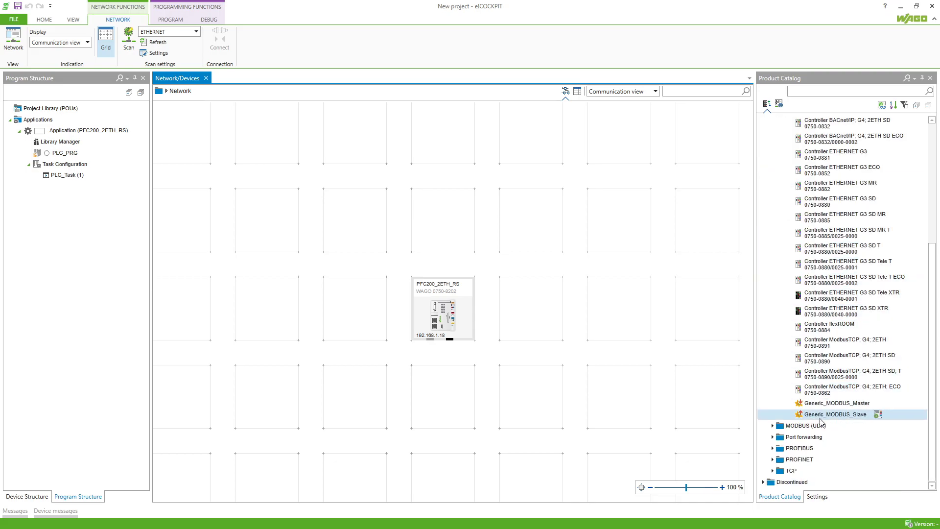
Add a Generic_MODBUS_Slave beside the PFC200, keeping its default name, with IP address 192.168.1.17.
mouse_move(821, 420)
drag(823, 420, 539, 338)
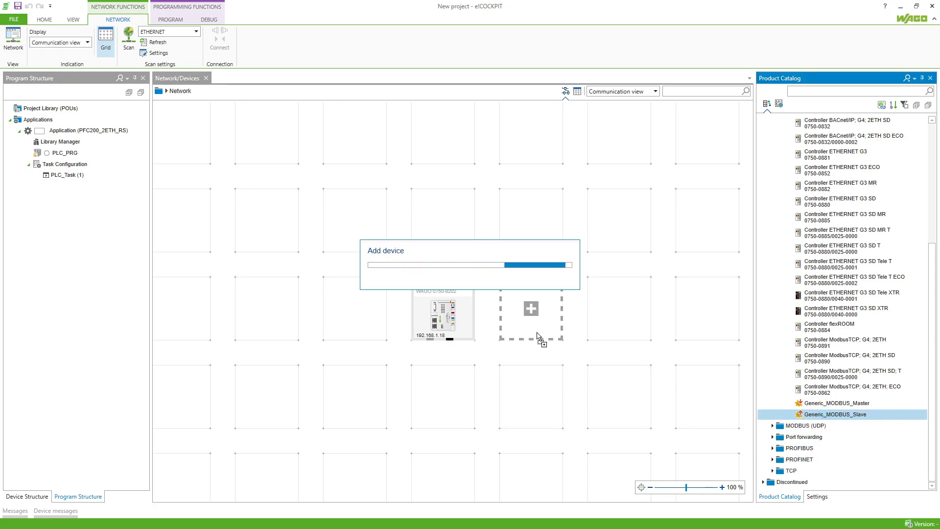
key(Return)
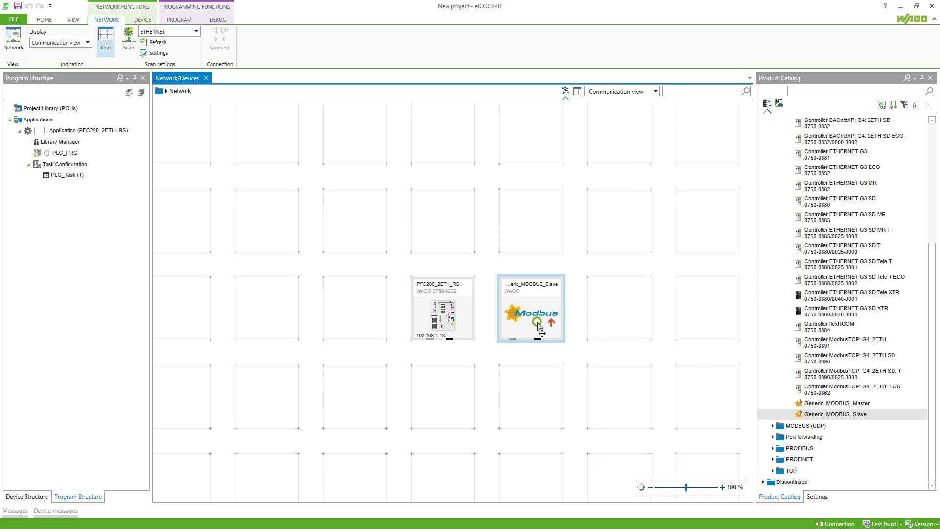
click(817, 496)
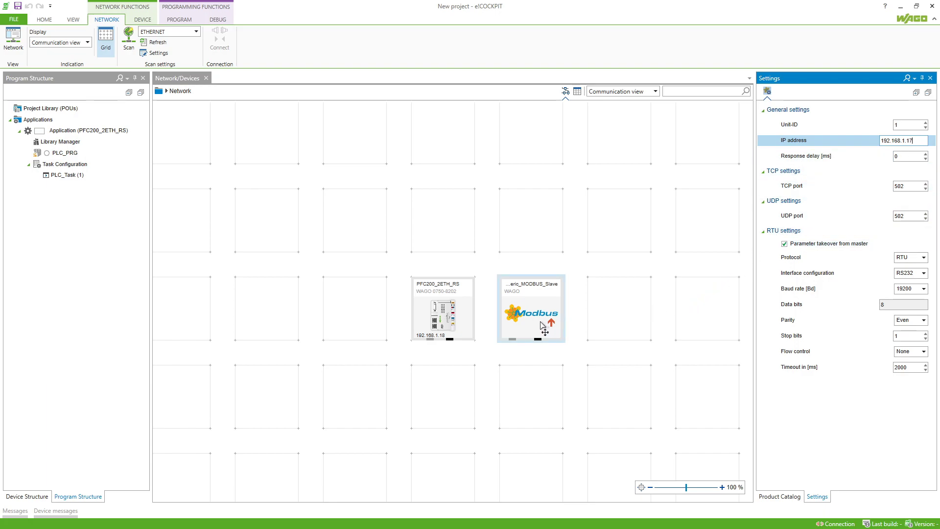
click(538, 323)
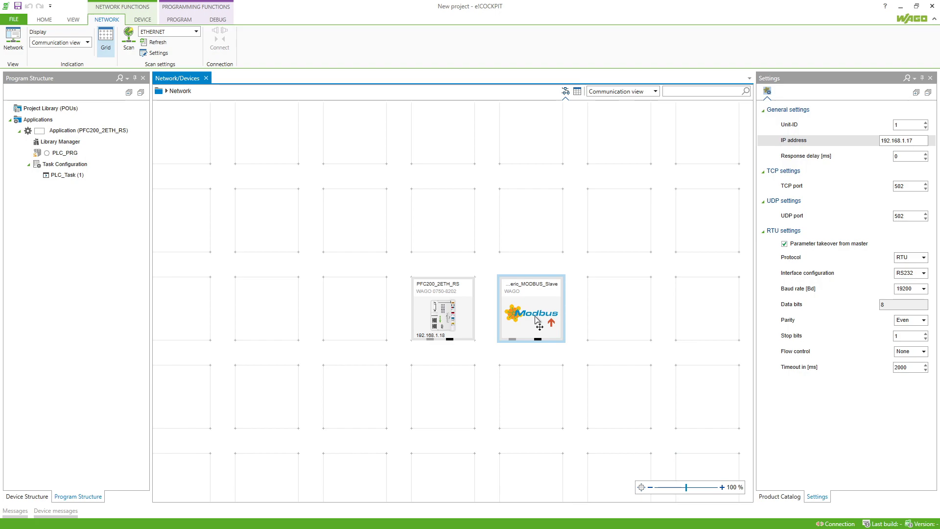
Add a generic data point to the slave named rGetFromSlave.
double_click(537, 323)
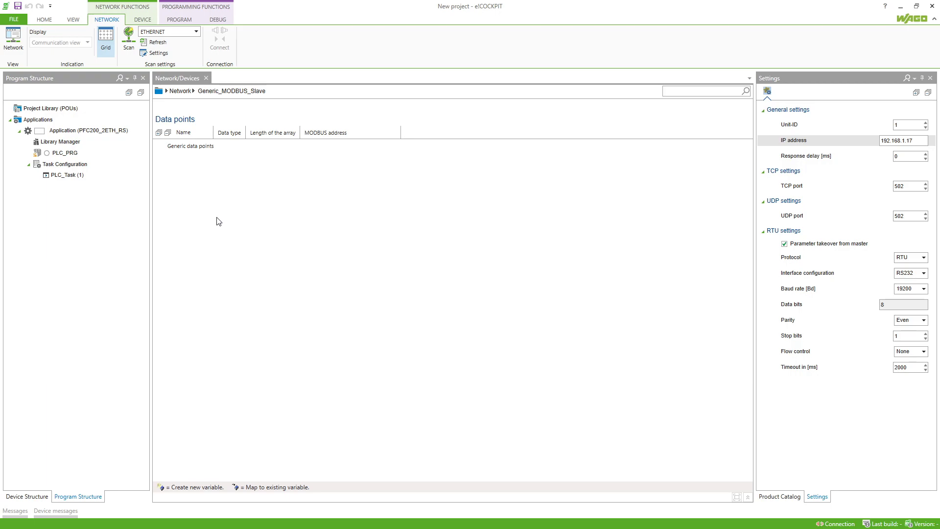
right_click(190, 150)
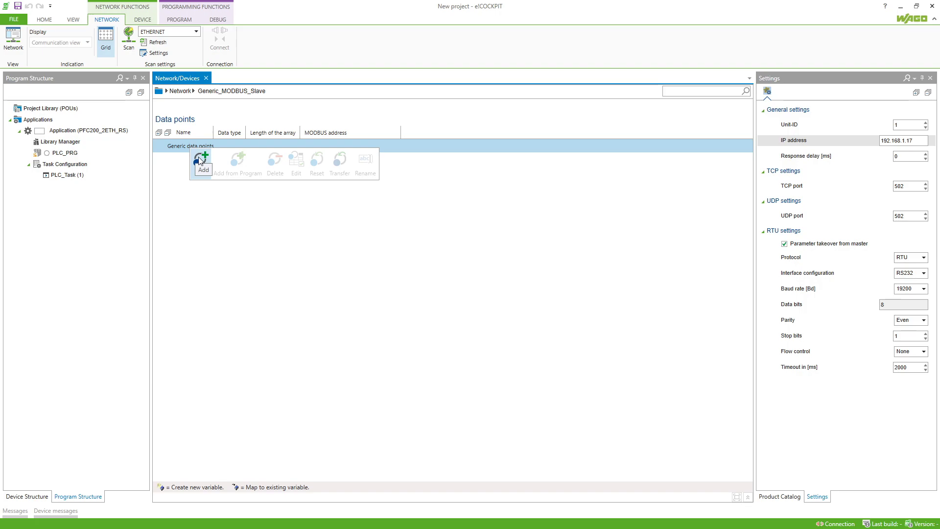
click(201, 157)
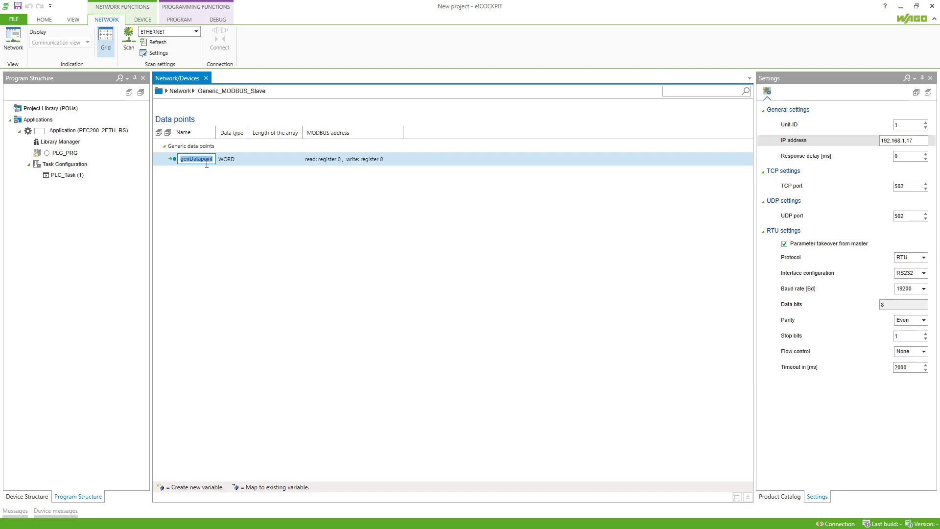
text(i)
text(GetFrom)
text(Slave)
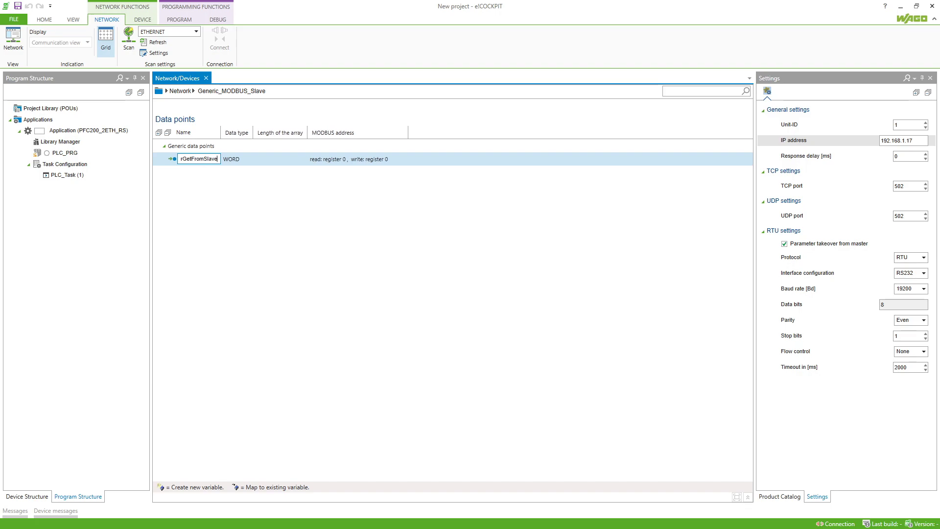
key(Return)
Make rGetFromSlave a REAL that reads holding register 0 via FC 3.
click(233, 163)
click(235, 162)
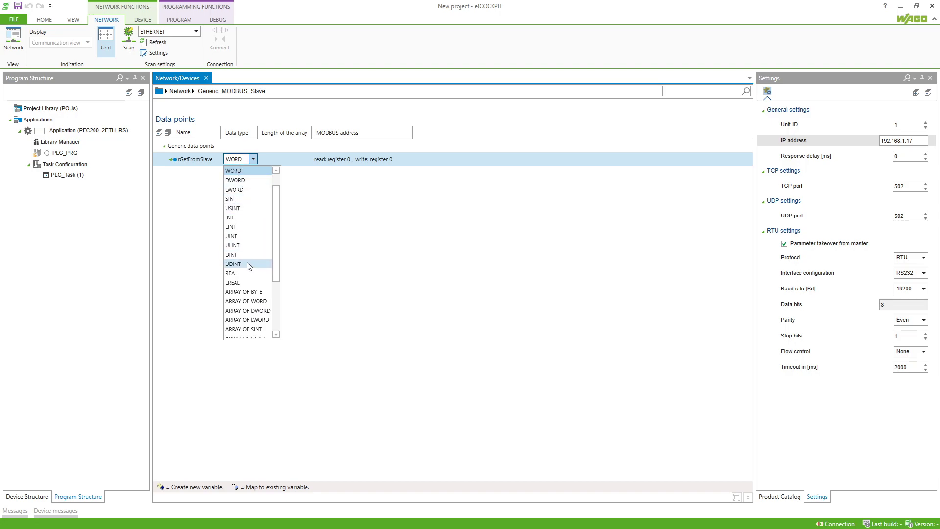
click(248, 275)
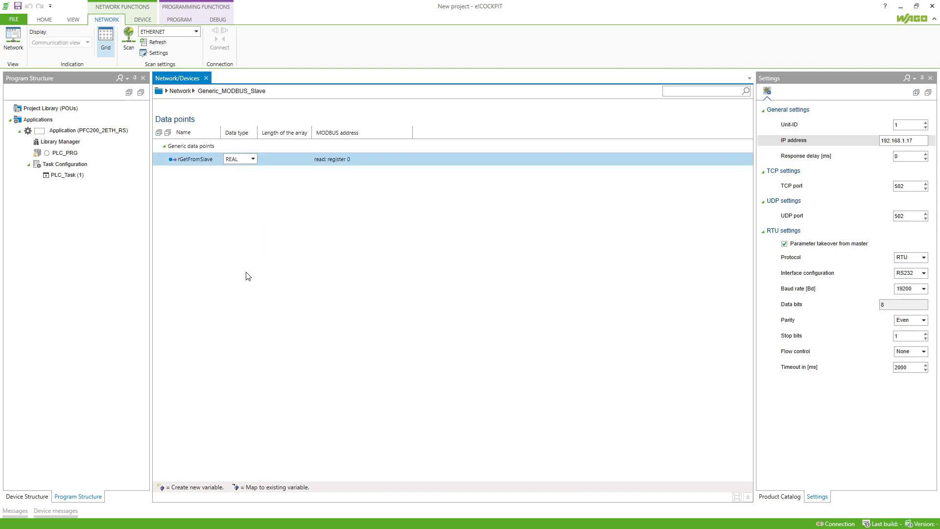
double_click(338, 160)
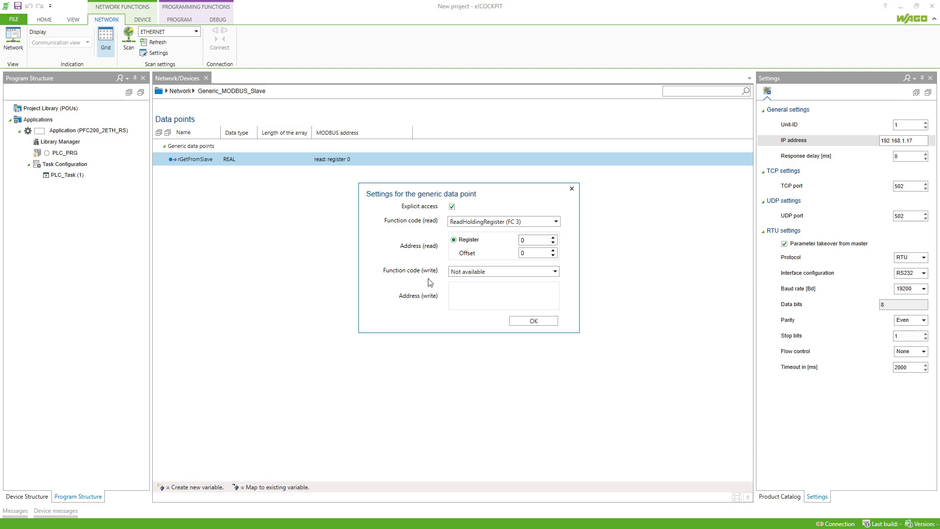
click(529, 322)
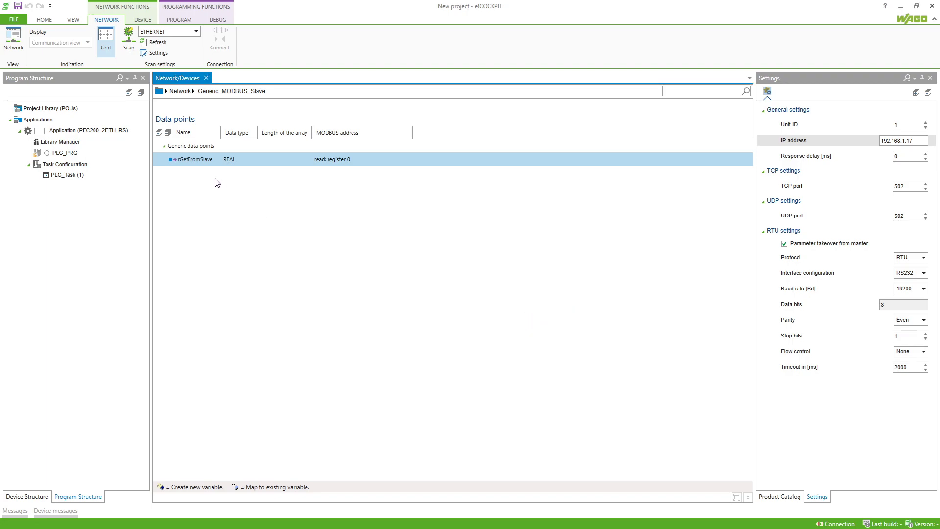
Add a second generic data point named wSetInSlave.
click(198, 161)
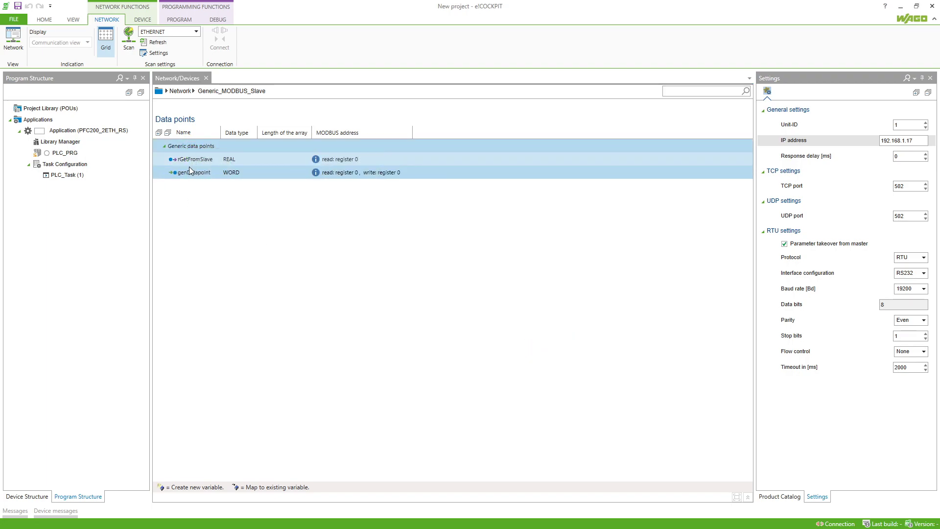
double_click(185, 174)
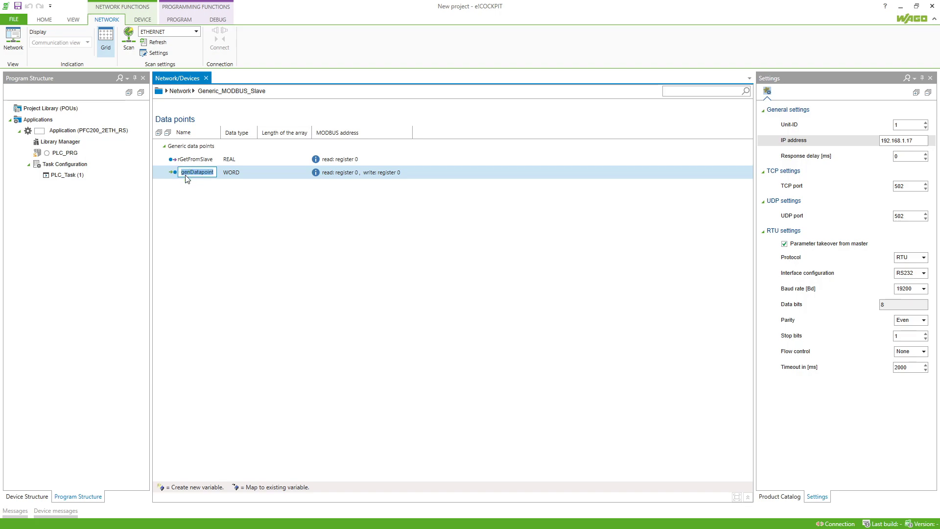
text(wSetInSlave)
key(Return)
Make wSetInSlave write-only to register 32000 via FC 6, then return to the network view.
click(336, 179)
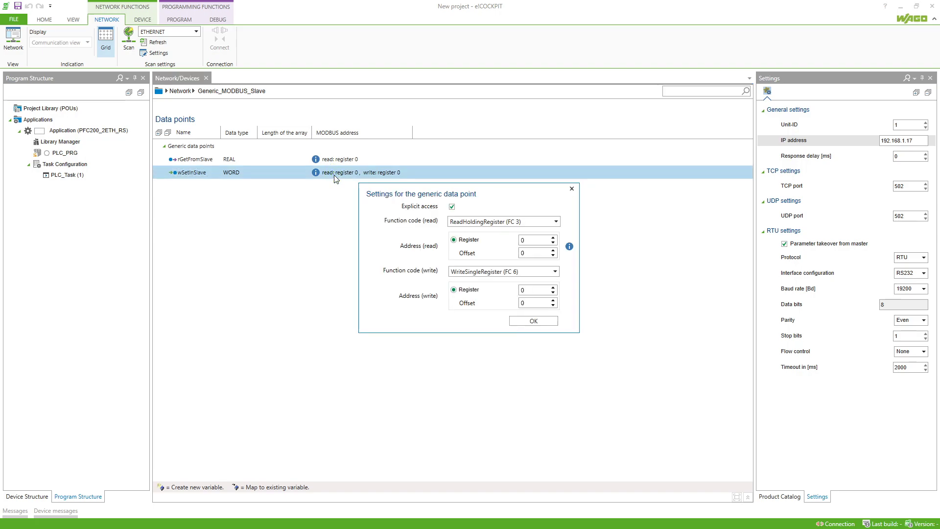
click(478, 223)
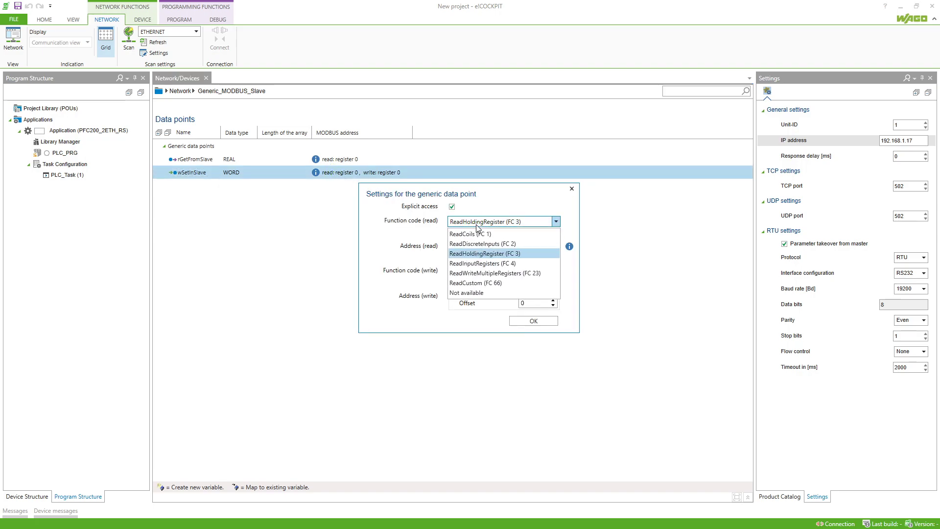
click(471, 293)
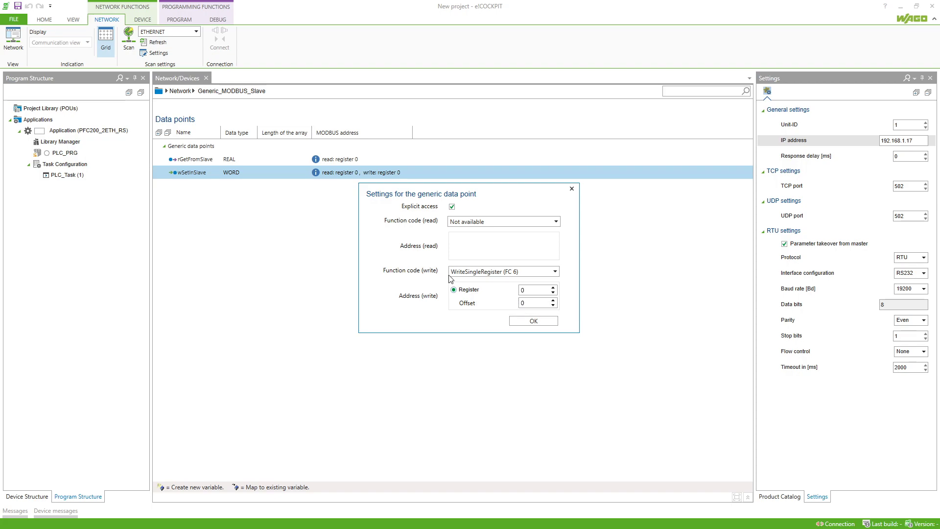
double_click(527, 290)
click(533, 320)
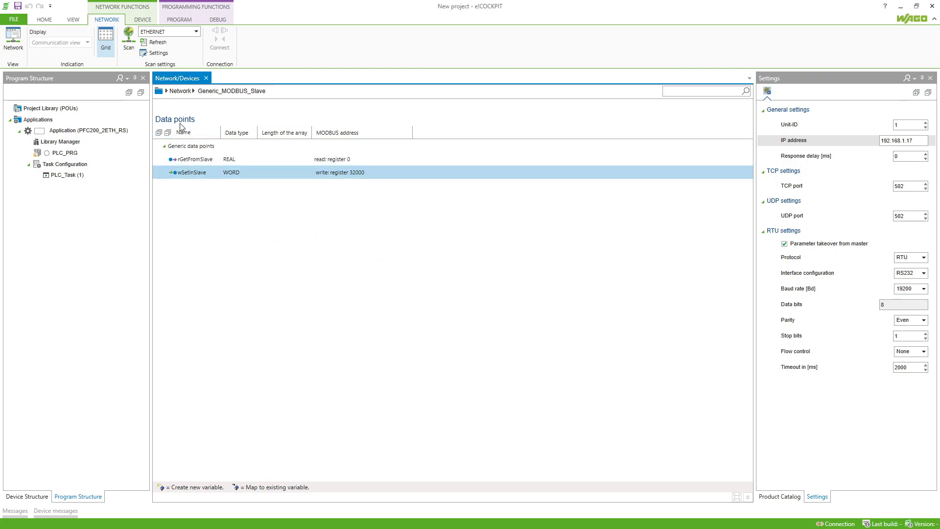
click(184, 92)
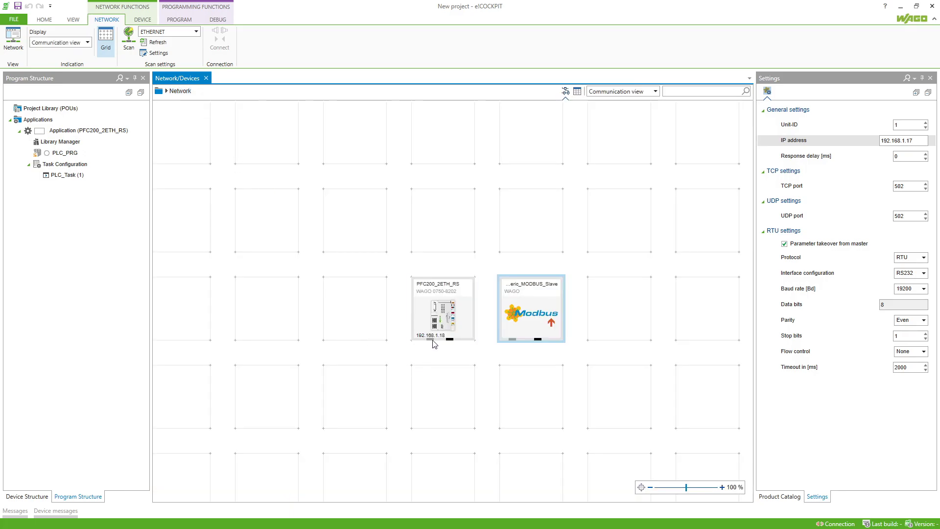
Link the PFC200 to the slave over Modbus TCP and map rGetFromSlave and wSetInSlave as master variables.
drag(432, 340, 512, 343)
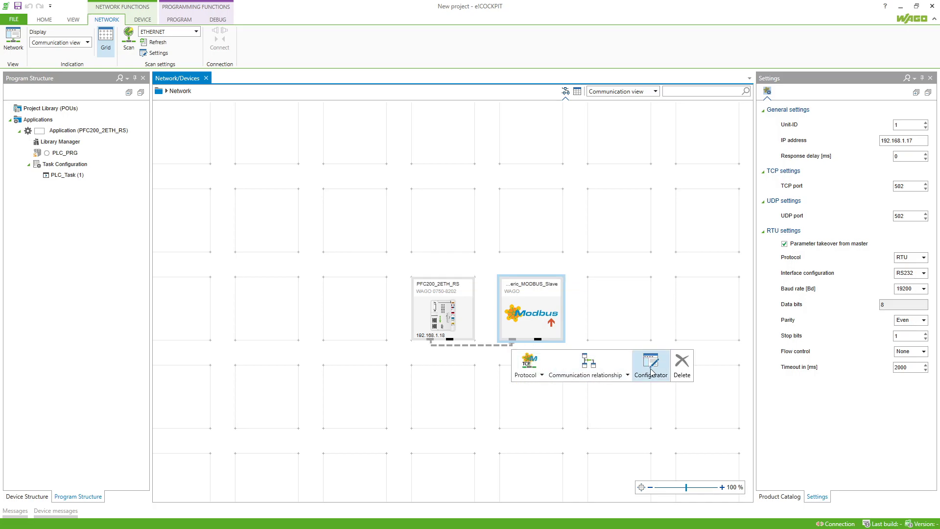
click(651, 368)
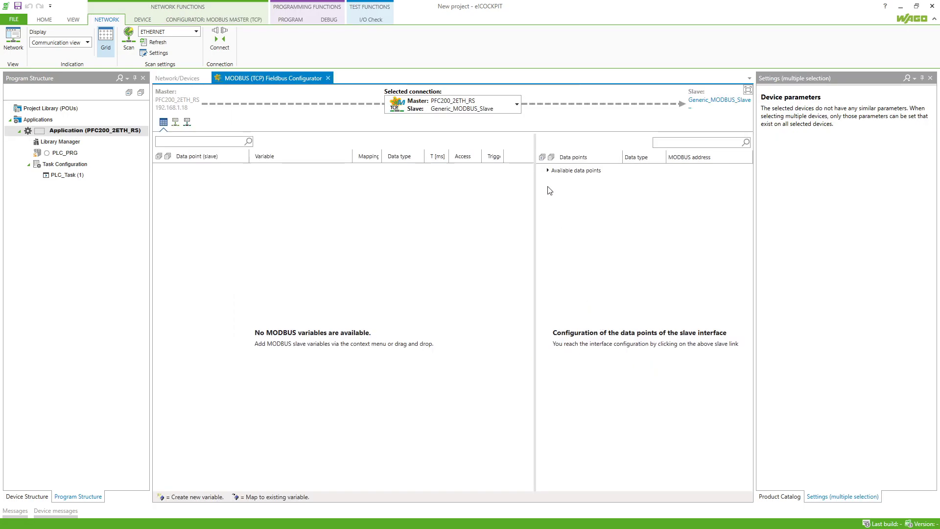
double_click(549, 171)
double_click(560, 185)
click(580, 197)
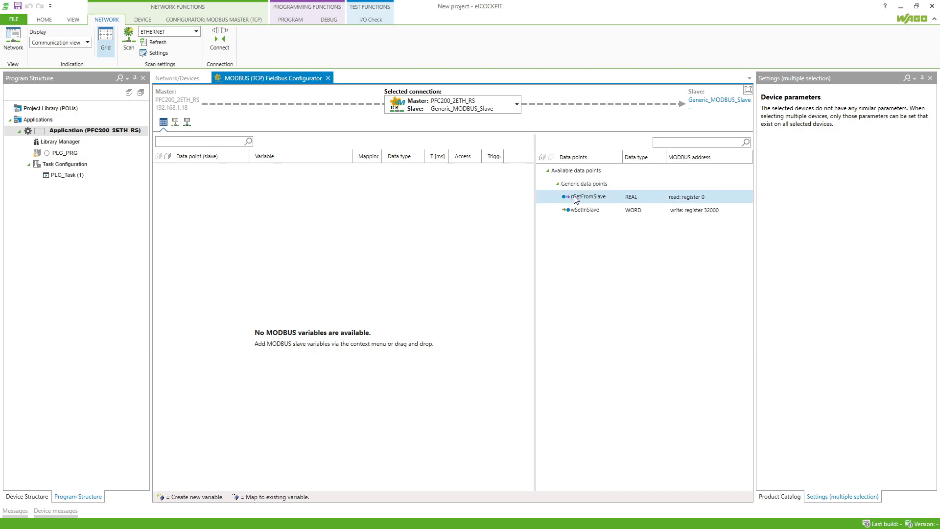
shift+click(581, 210)
drag(594, 215, 387, 225)
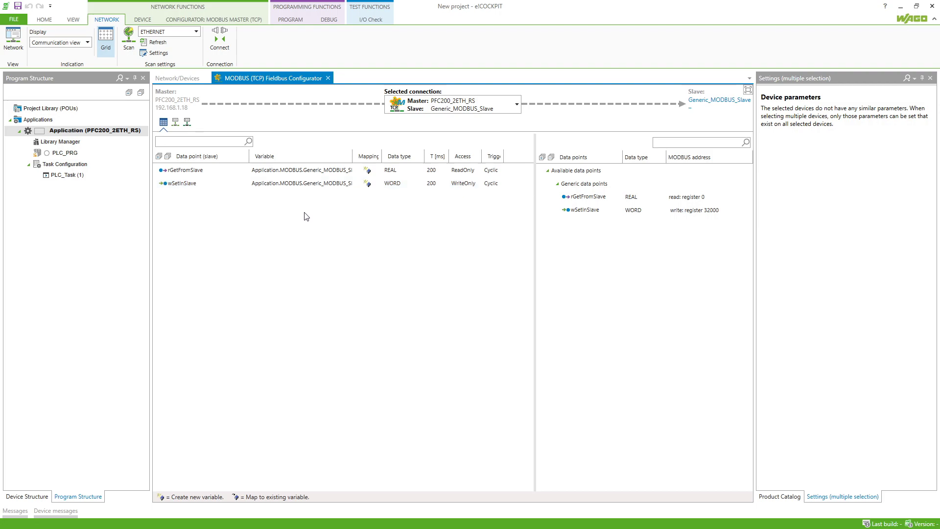
In PLC_PRG, write the line modbus.Generic_MODBUS_Slave_tcp.rGetFromSlave.
double_click(58, 154)
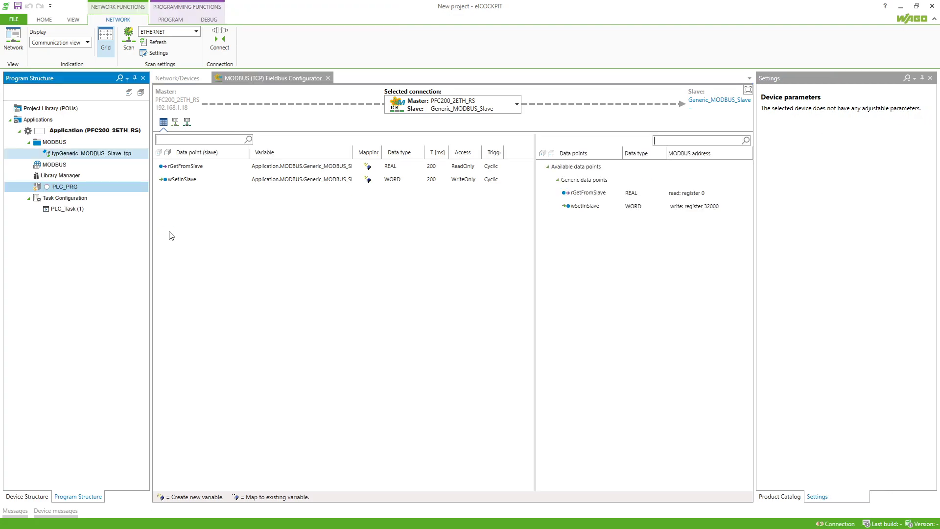
double_click(91, 189)
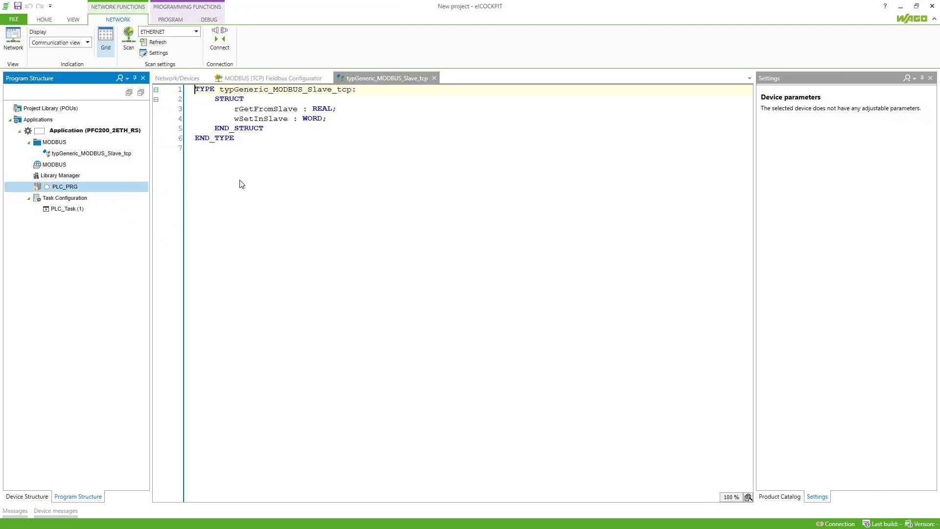
click(228, 241)
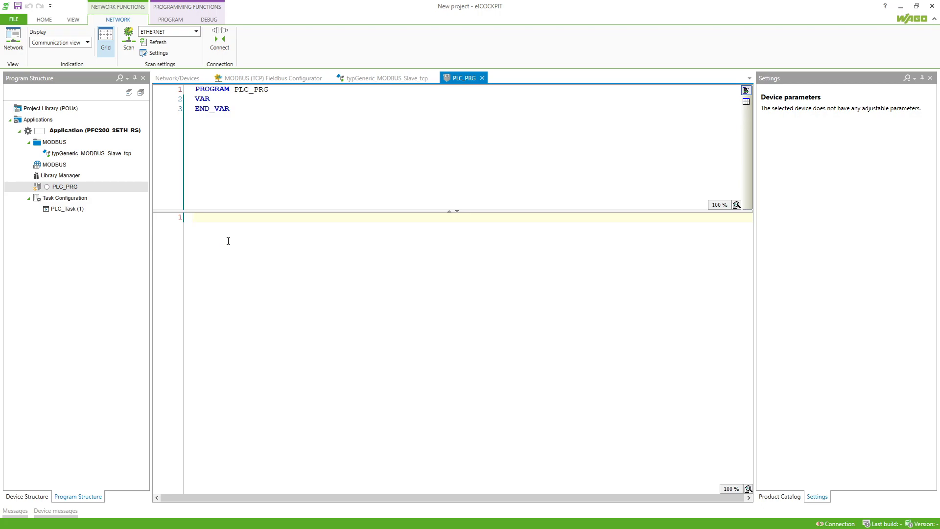
text(modbus.)
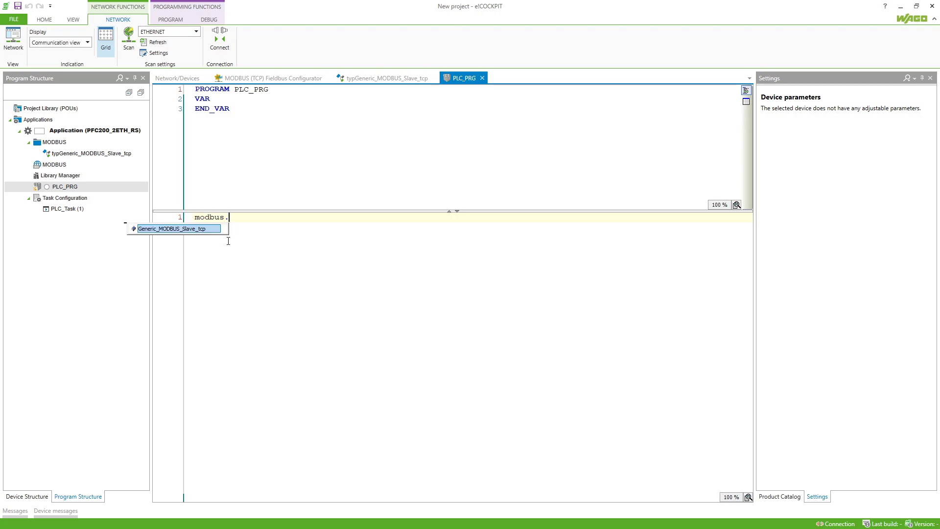
key(Return)
text(.)
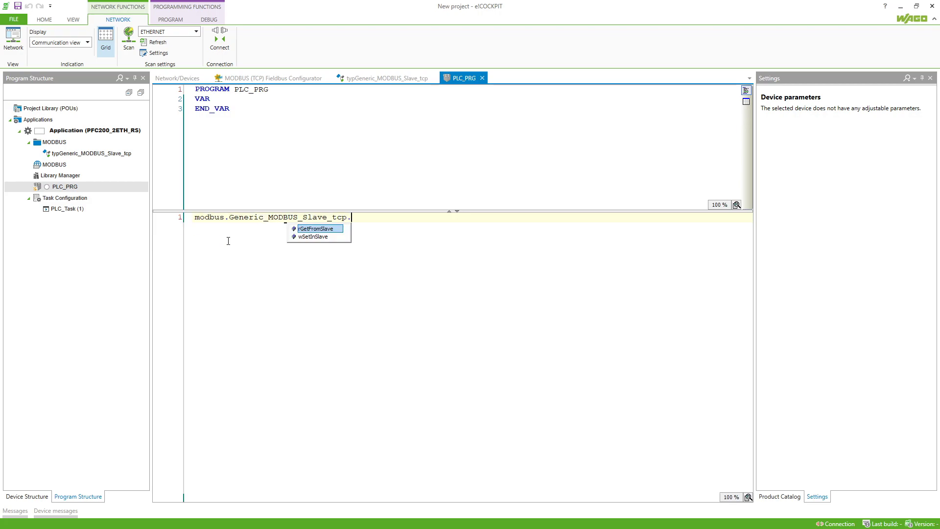
key(Return)
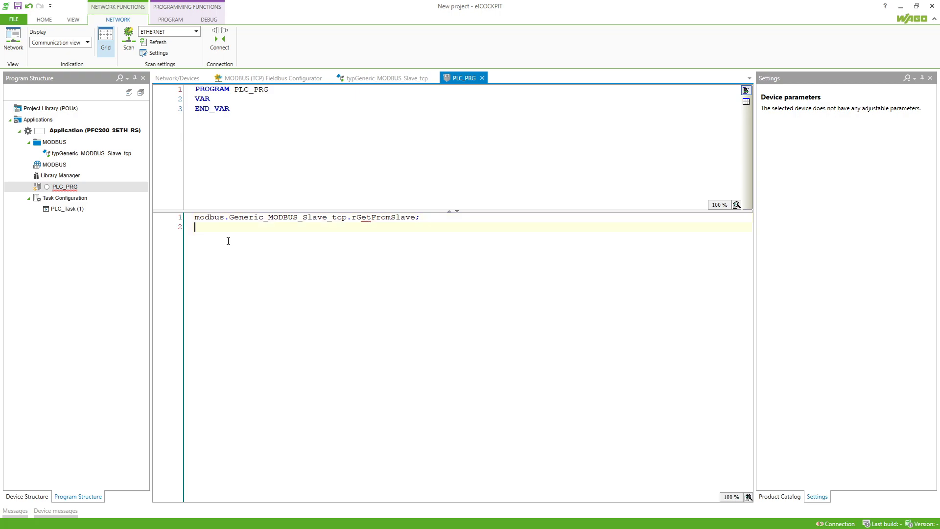
Add a second line modbus.Generic_MODBUS_Slave_tcp.wSetInSlave.
text(odbus.)
key(Return)
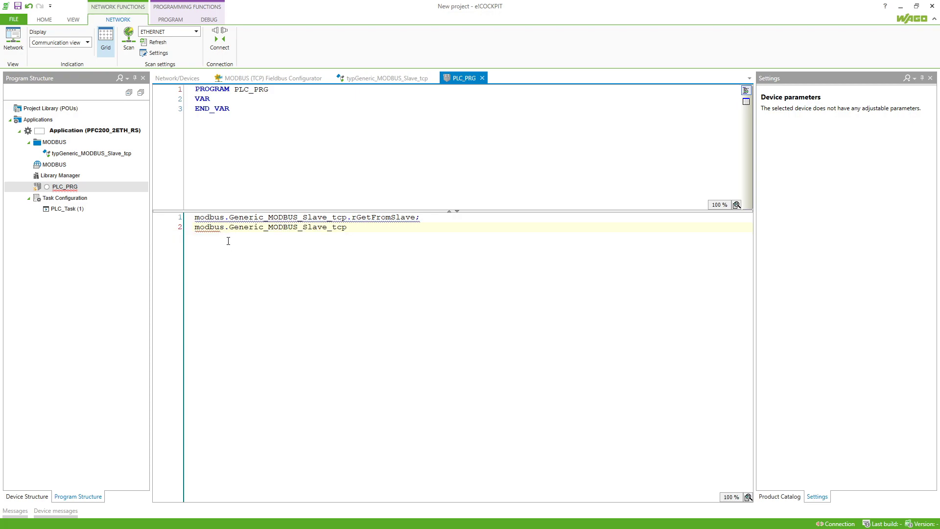
text(.)
key(Down)
key(Return)
click(81, 132)
Connect the Application online to the PFC200 controller.
right_click(91, 131)
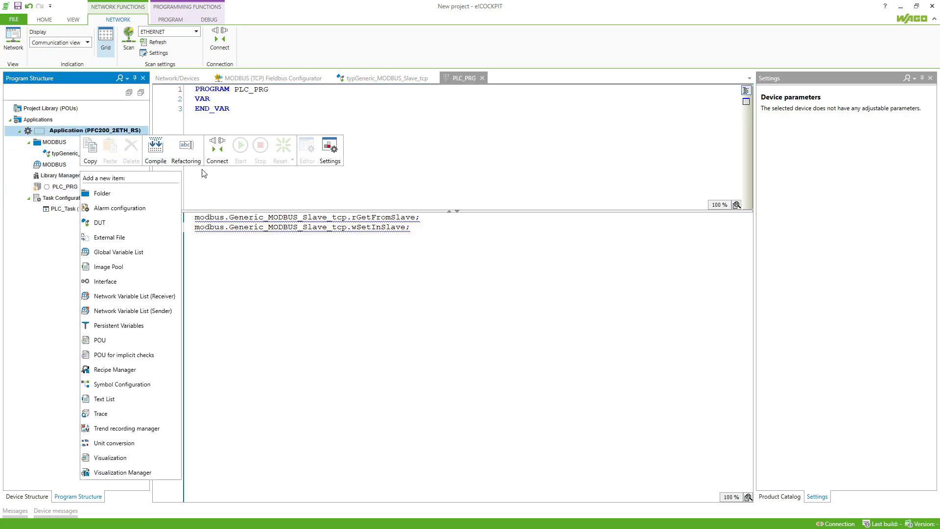
click(214, 156)
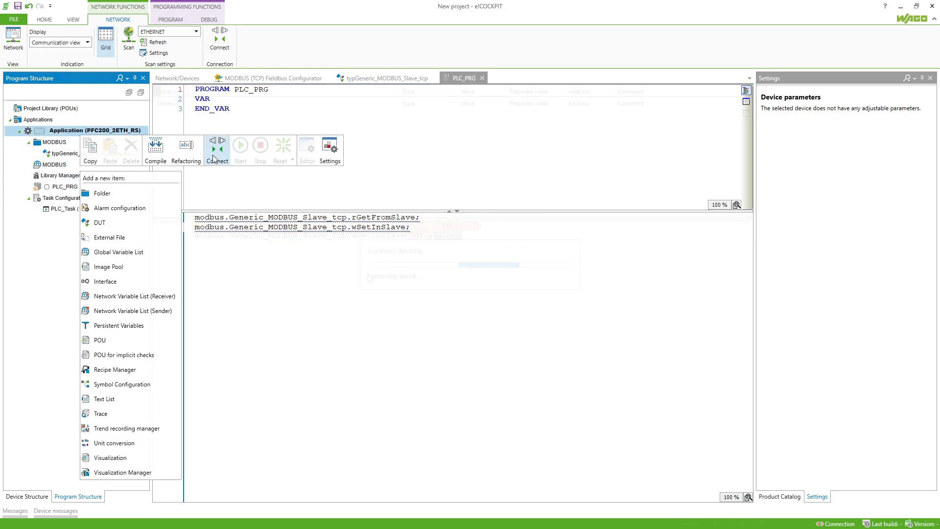
right_click(117, 133)
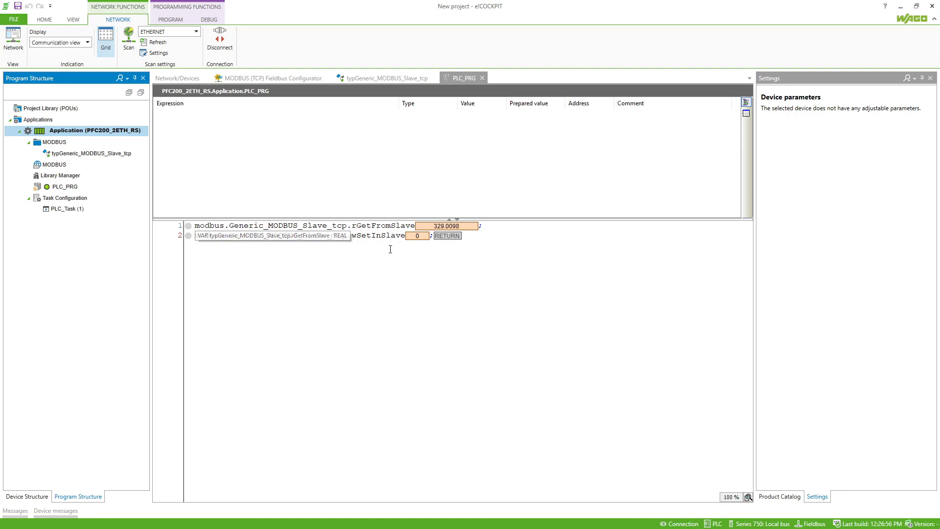
Prepare and write the value 20 into wSetInSlave while rGetFromSlave shows live values.
click(417, 237)
double_click(417, 238)
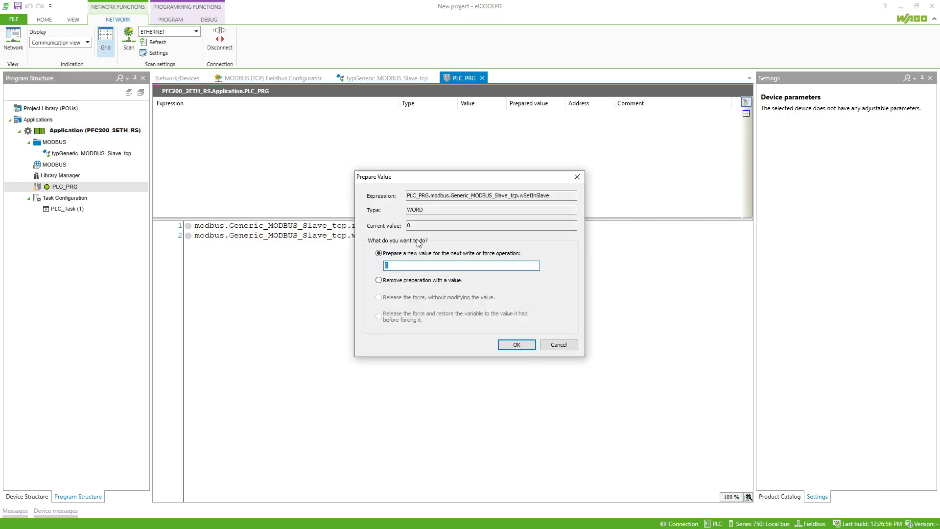
text(20)
click(516, 343)
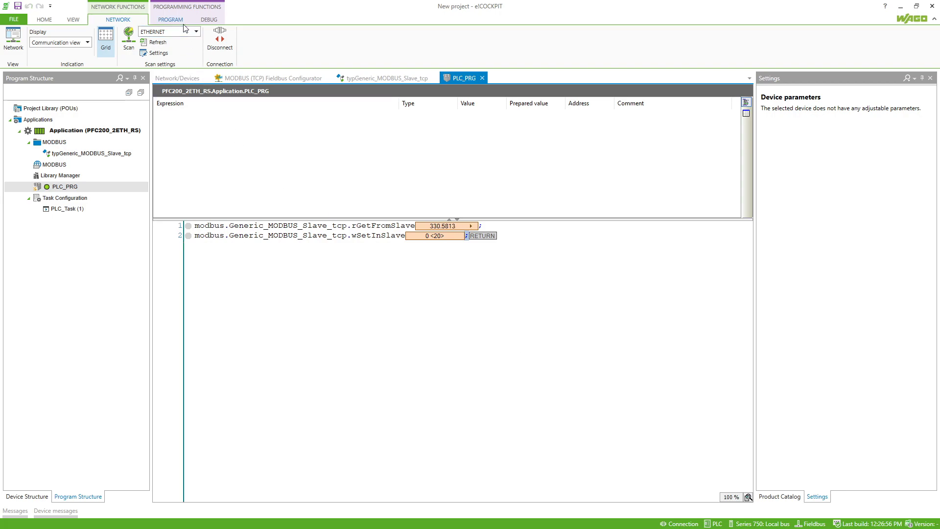
click(206, 20)
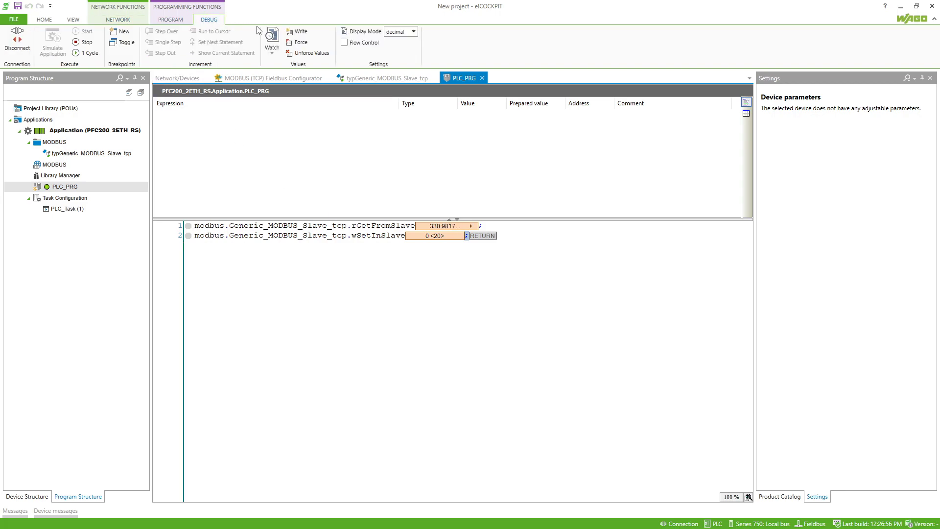
click(296, 33)
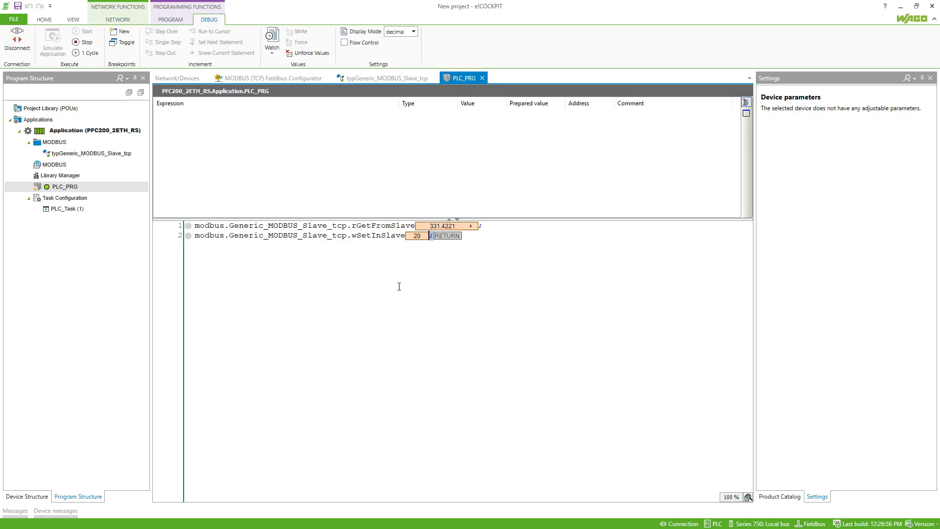